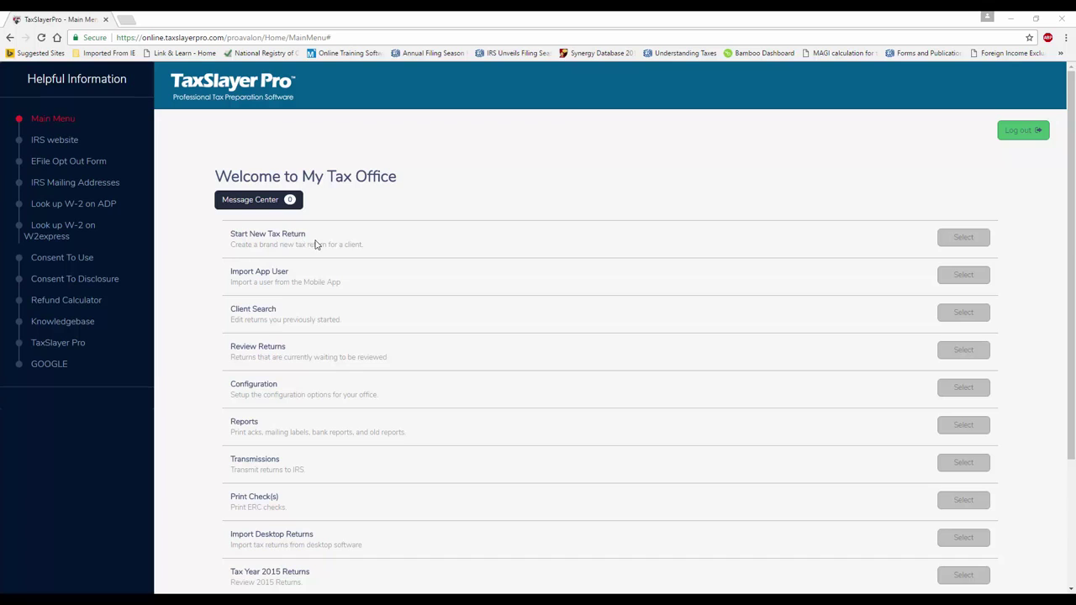
Start a new return with the taxpayer's Social Security number entered and confirmed
click(959, 242)
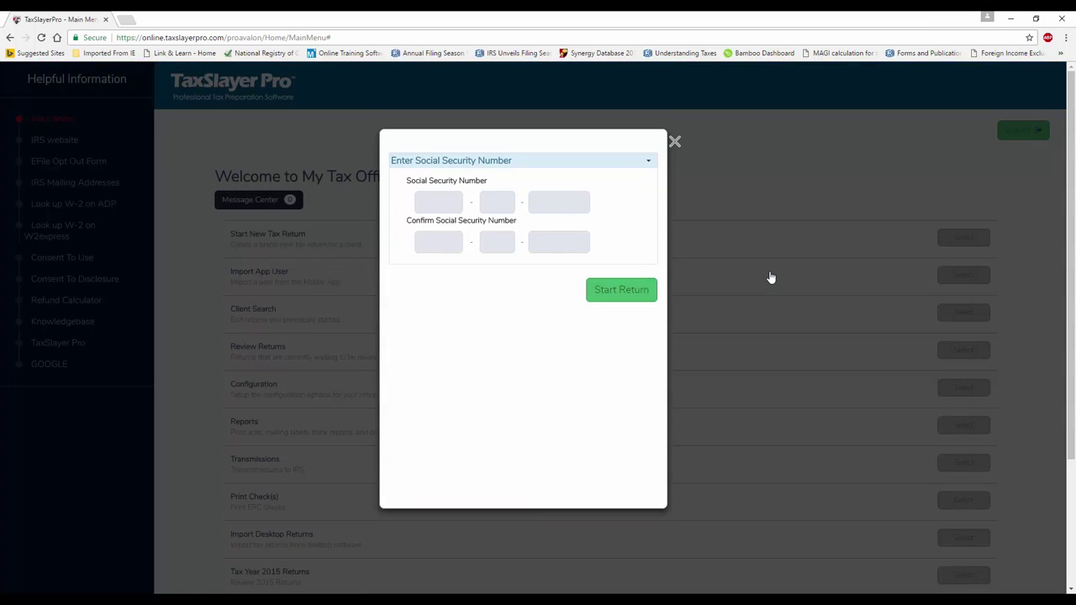
click(432, 205)
click(450, 241)
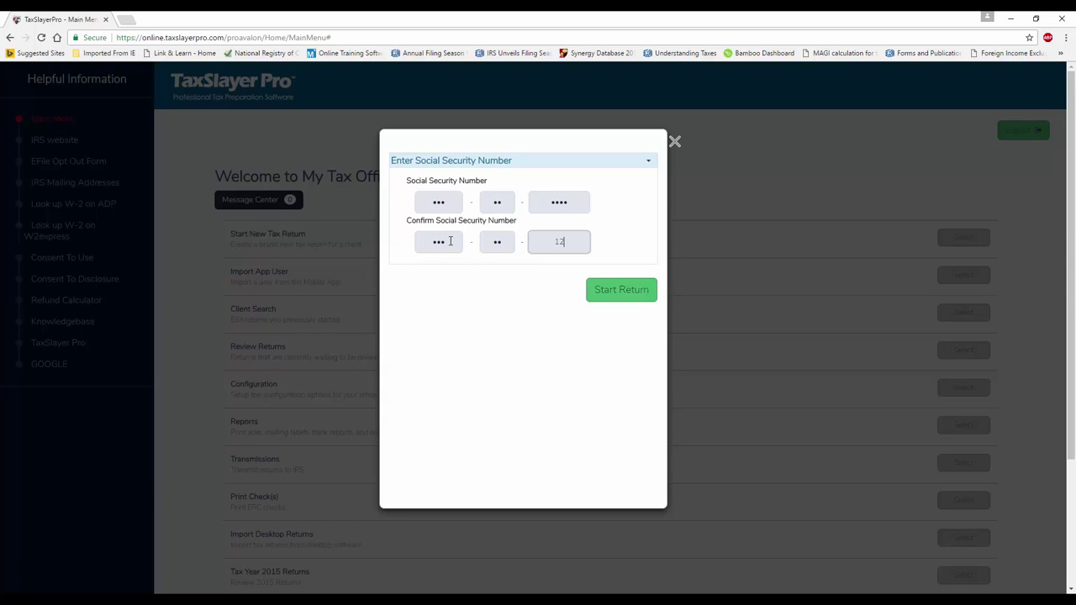
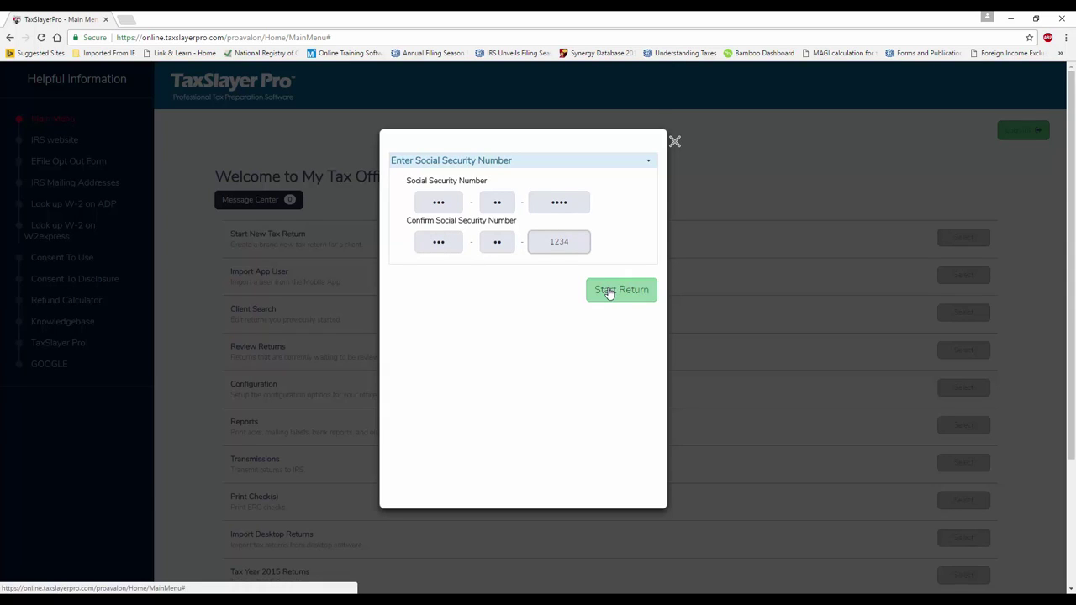
click(609, 291)
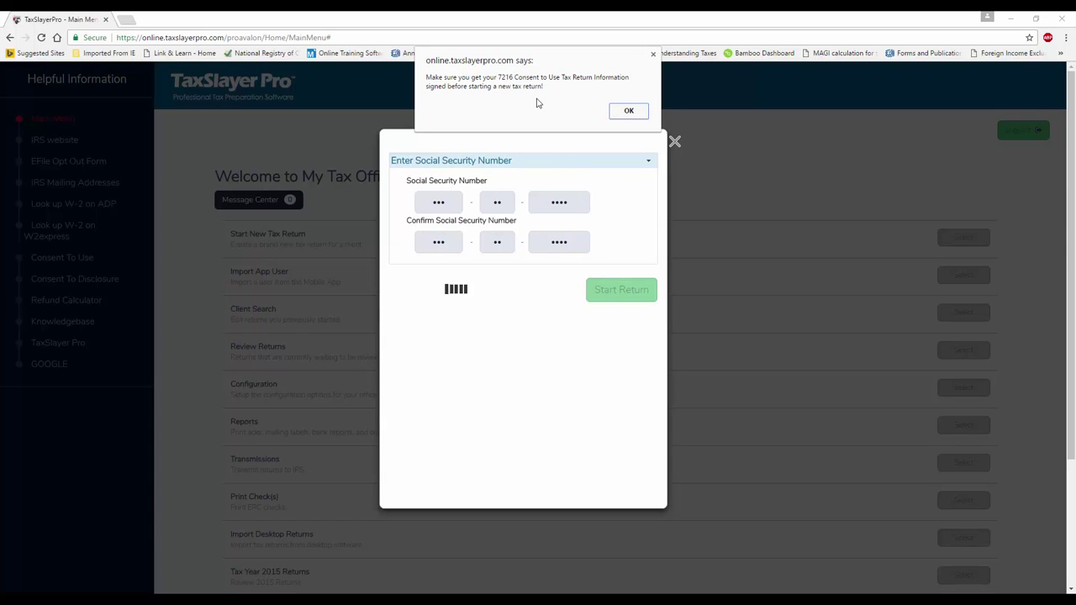
Dismiss the 7216 consent reminder and save Head of Household as the filing status
click(628, 112)
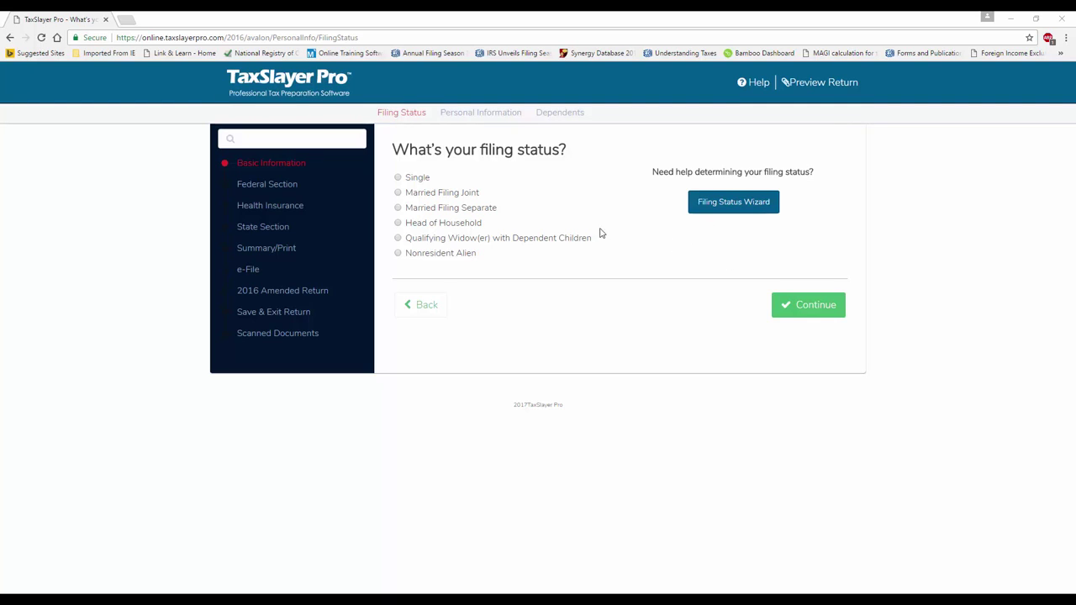
click(400, 227)
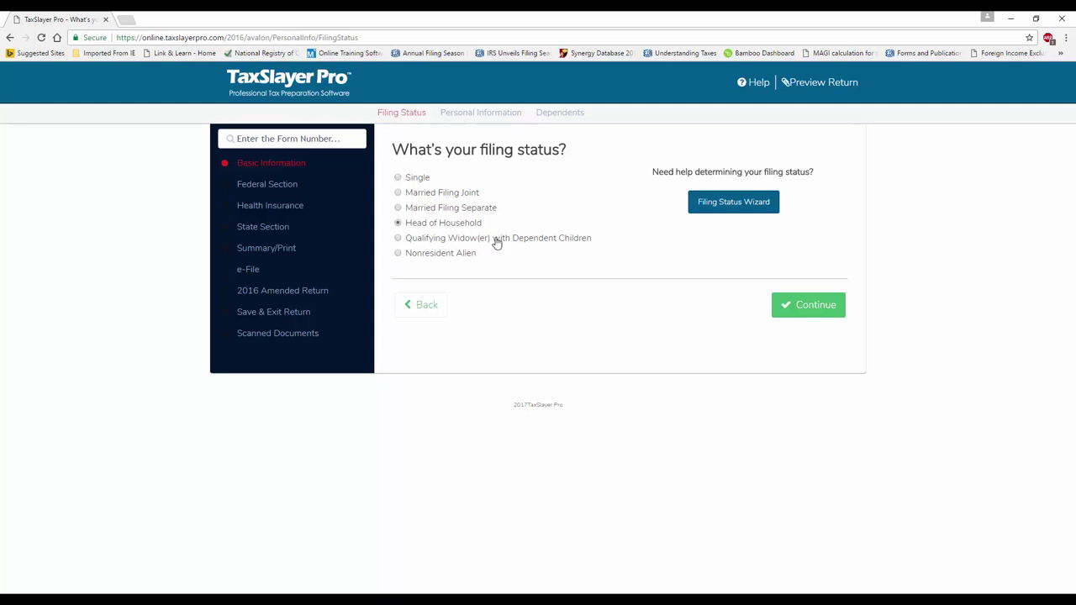
click(797, 316)
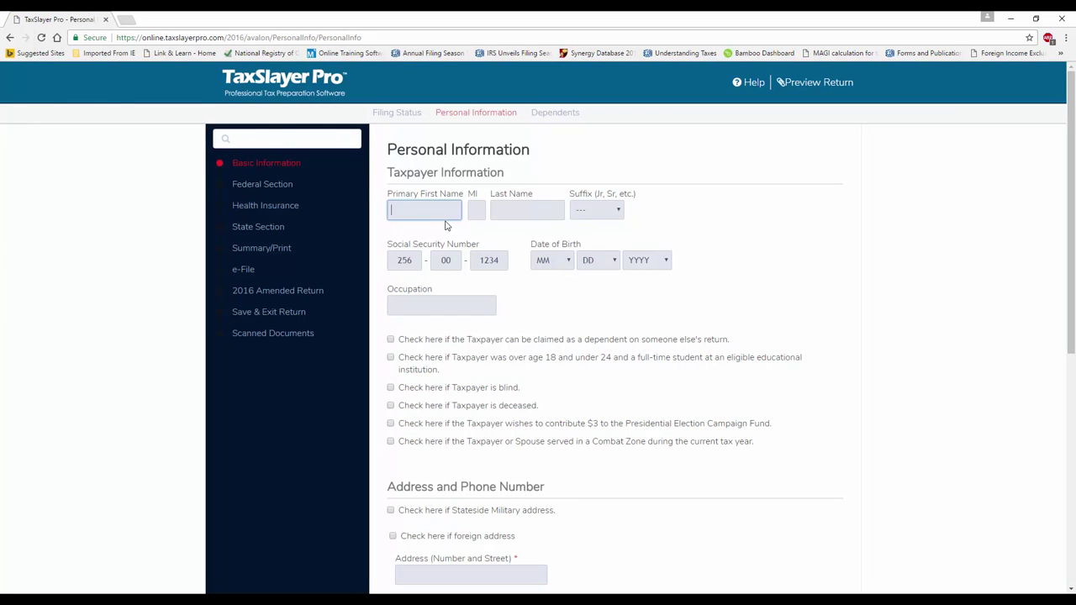
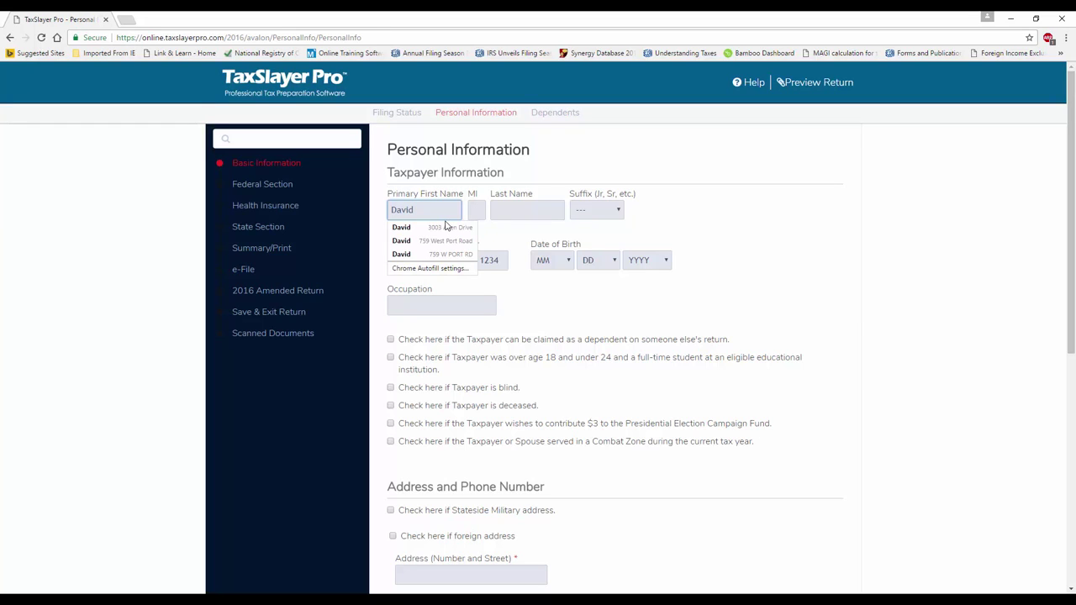
key(Tab)
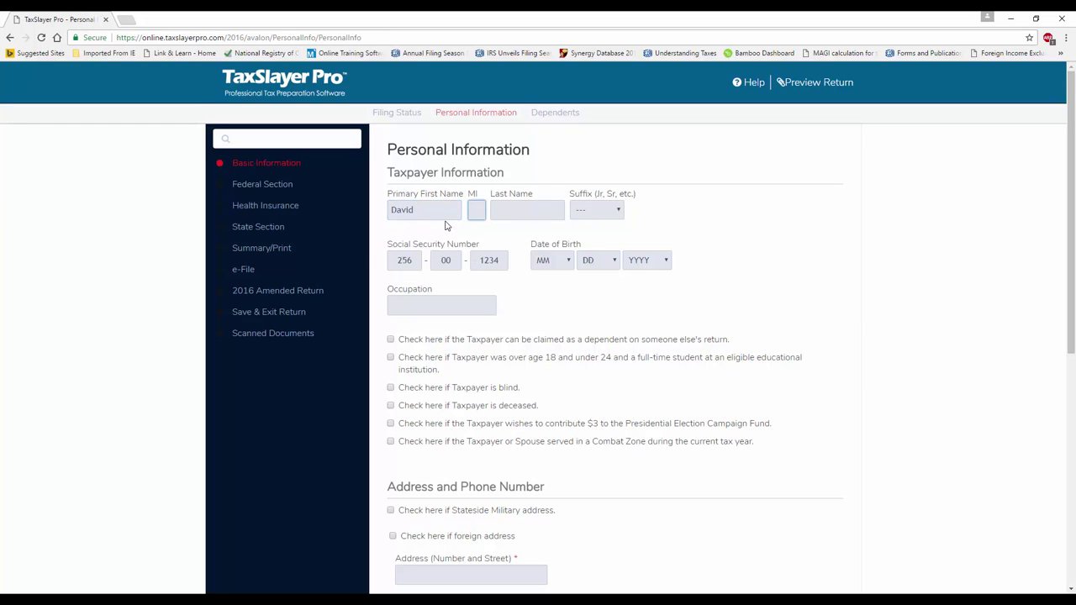
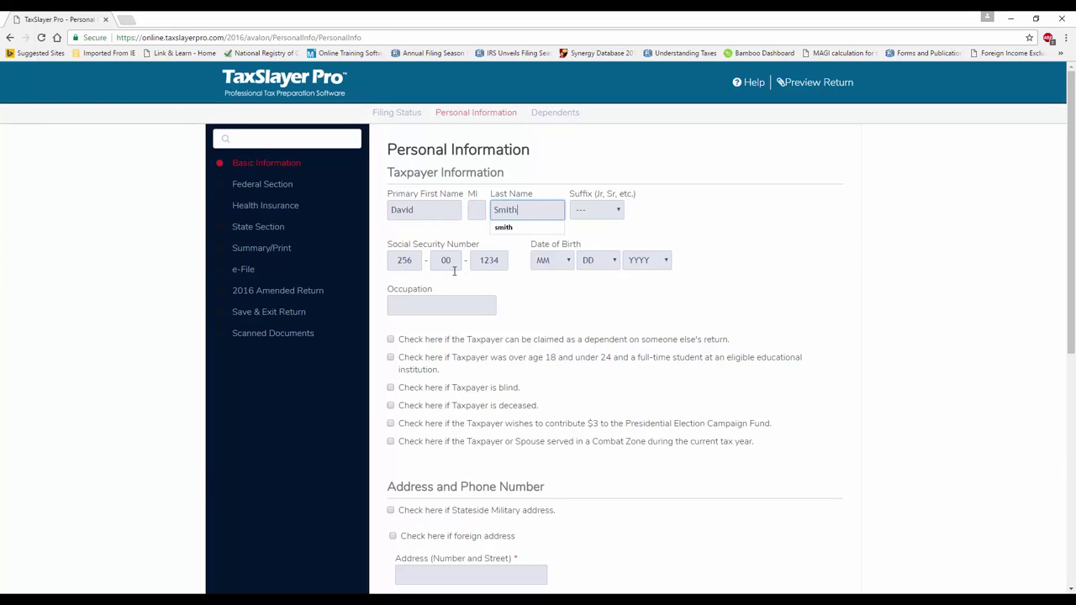
click(570, 261)
click(544, 311)
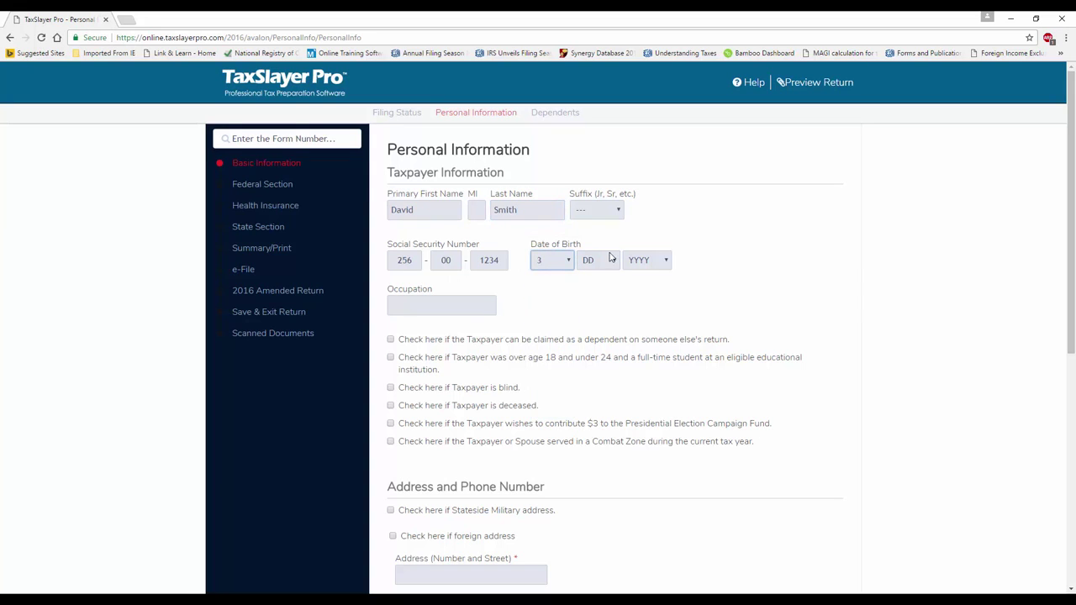
click(613, 260)
click(604, 287)
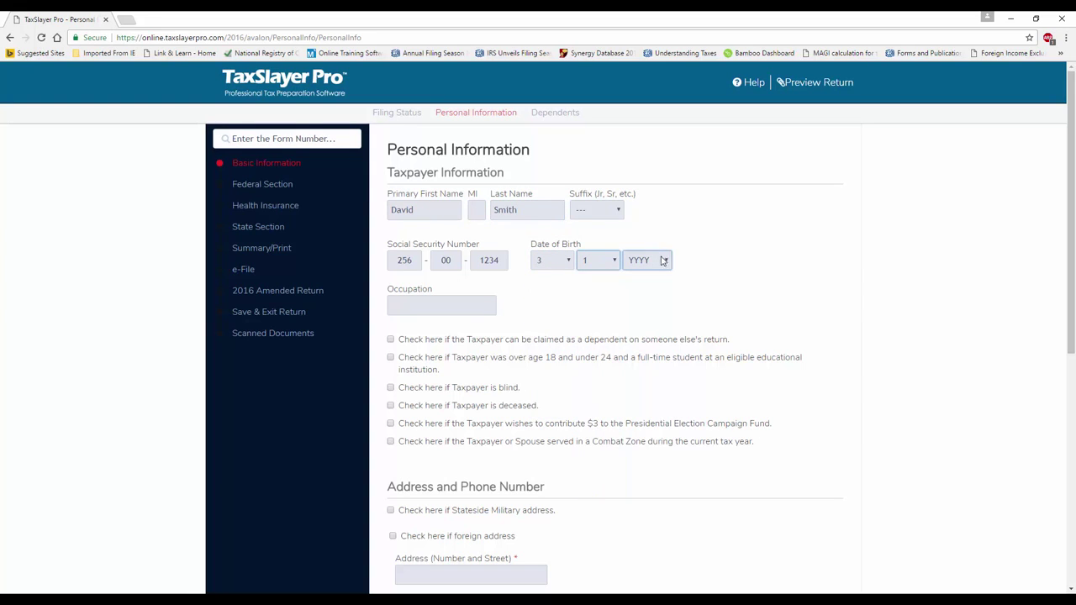
click(668, 262)
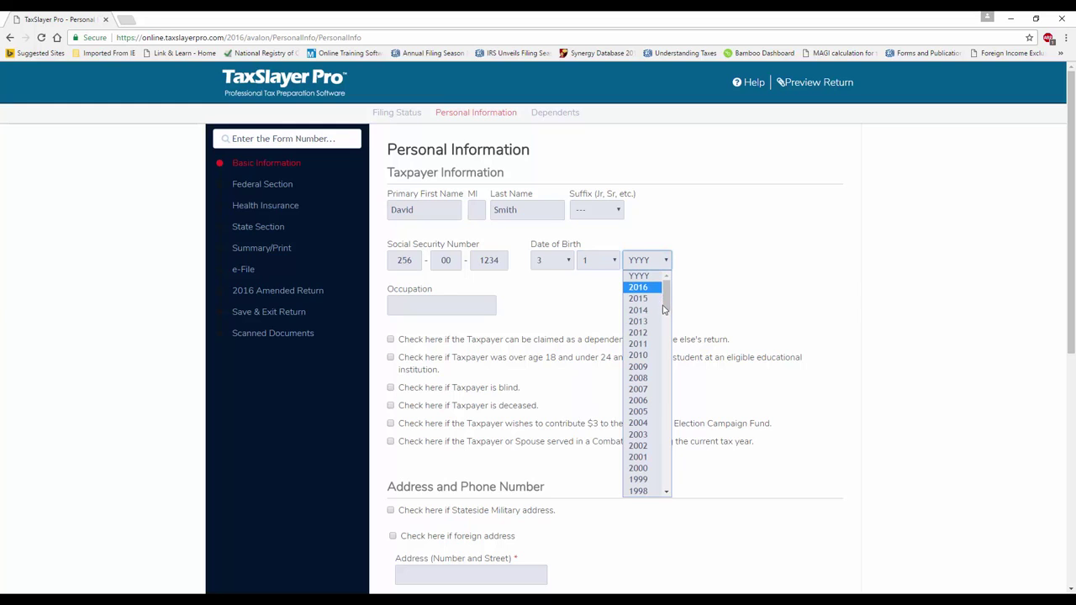
drag(667, 300, 665, 366)
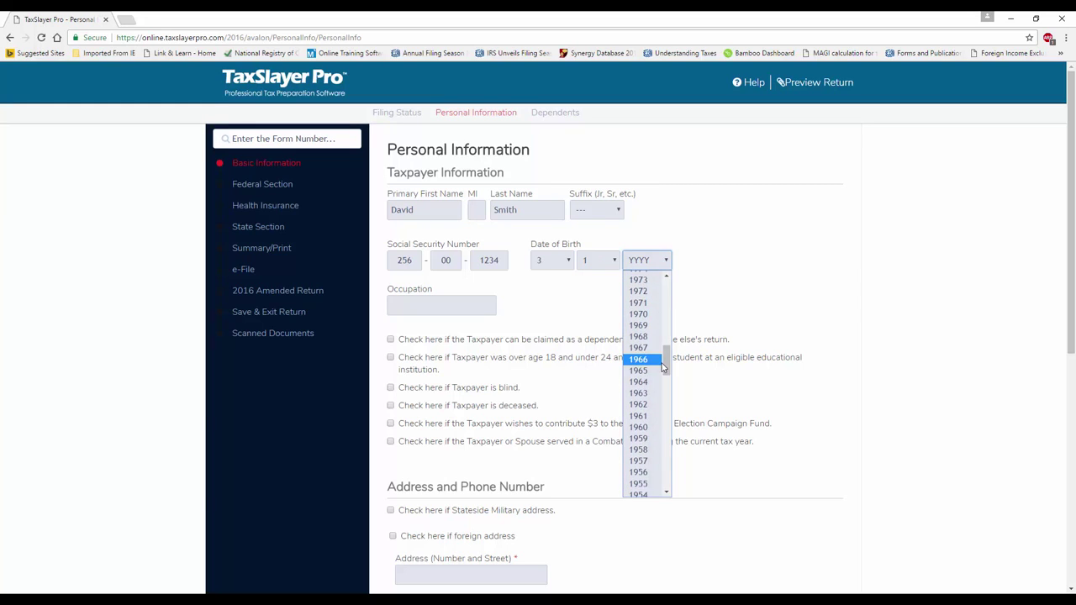
click(649, 354)
Set the taxpayer's occupation to Tester
click(443, 307)
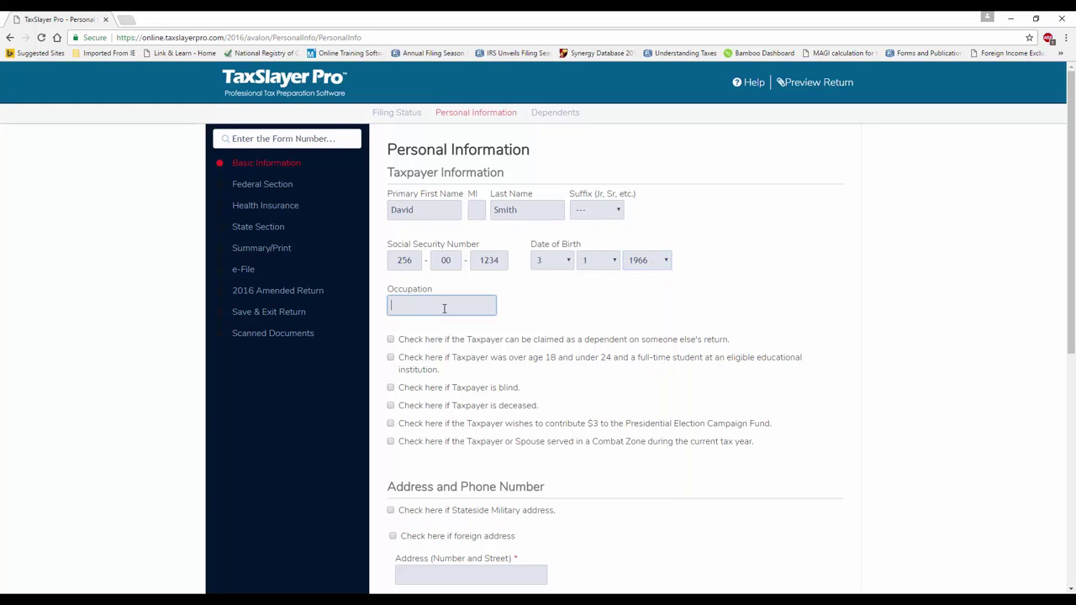
text(Tester)
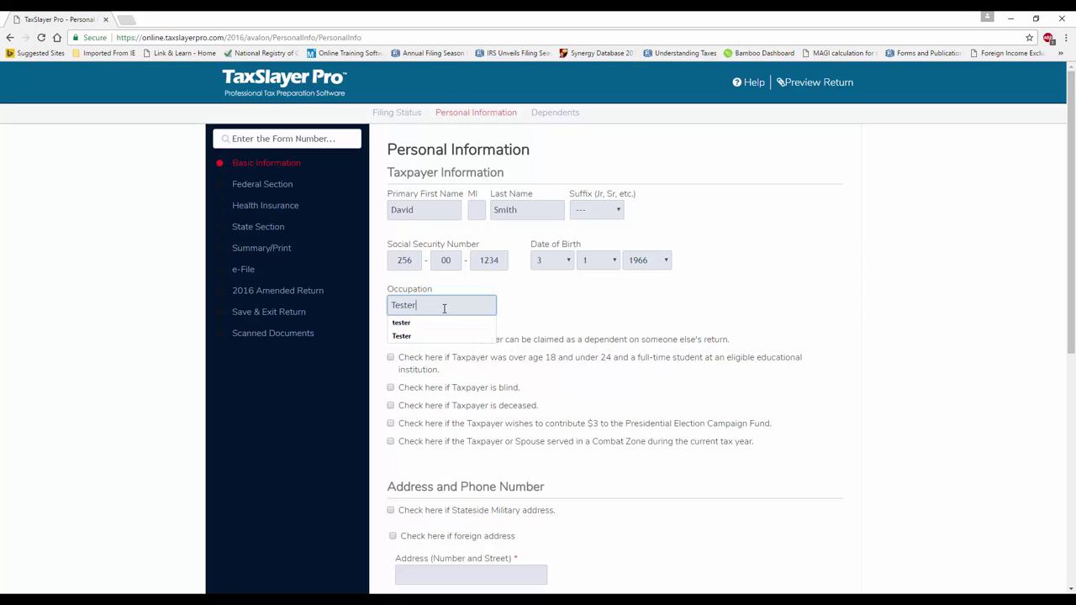
click(526, 321)
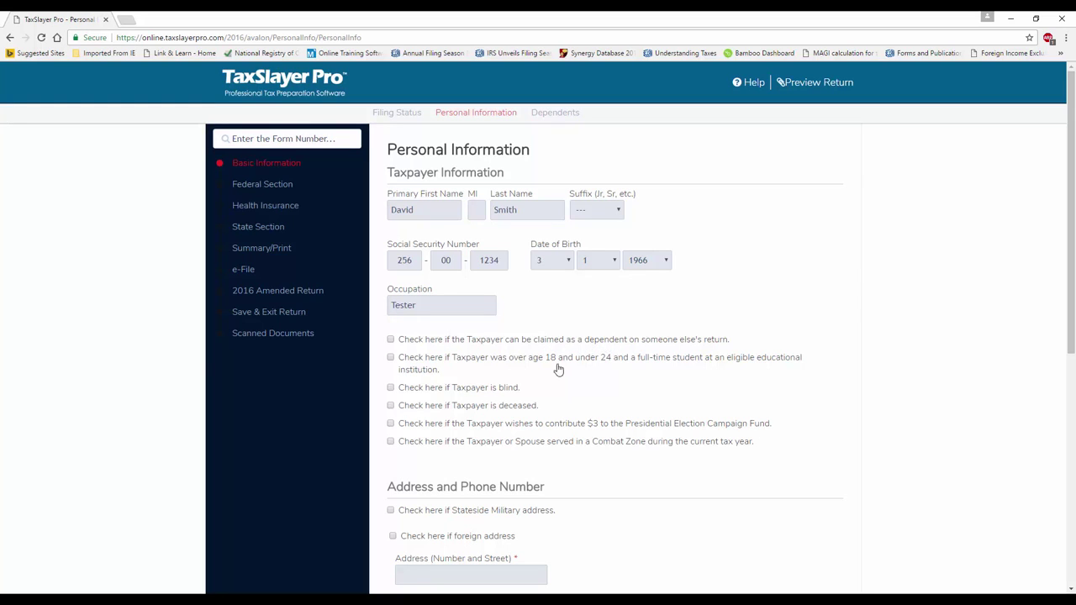
Enter the taxpayer's street address and ZIP code
scroll(477, 437, down, 1)
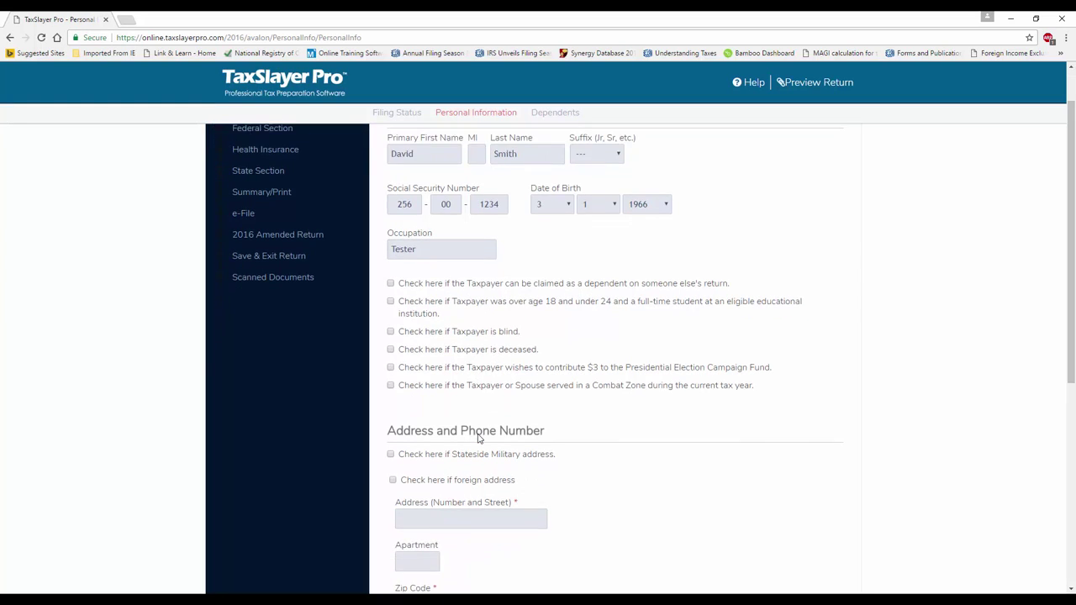
scroll(477, 436, down, 1)
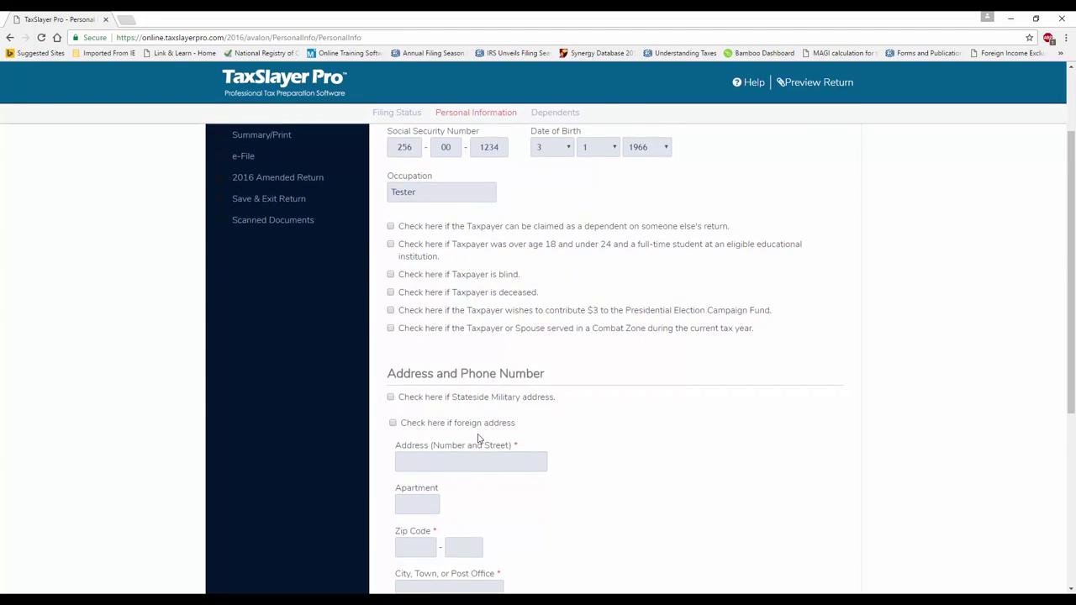
scroll(479, 438, down, 1)
click(425, 411)
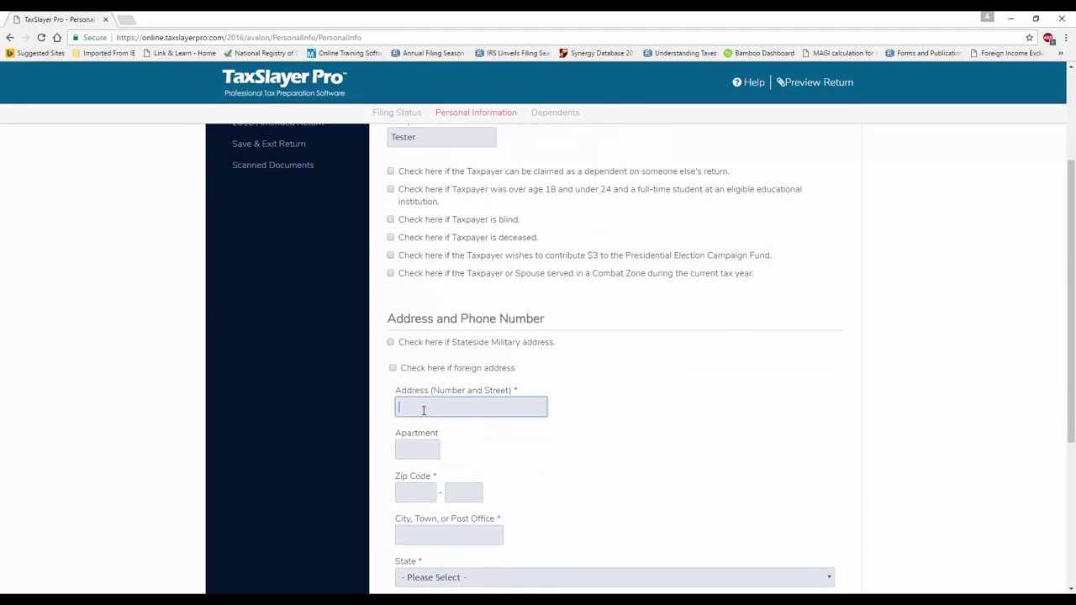
click(413, 496)
text(30906)
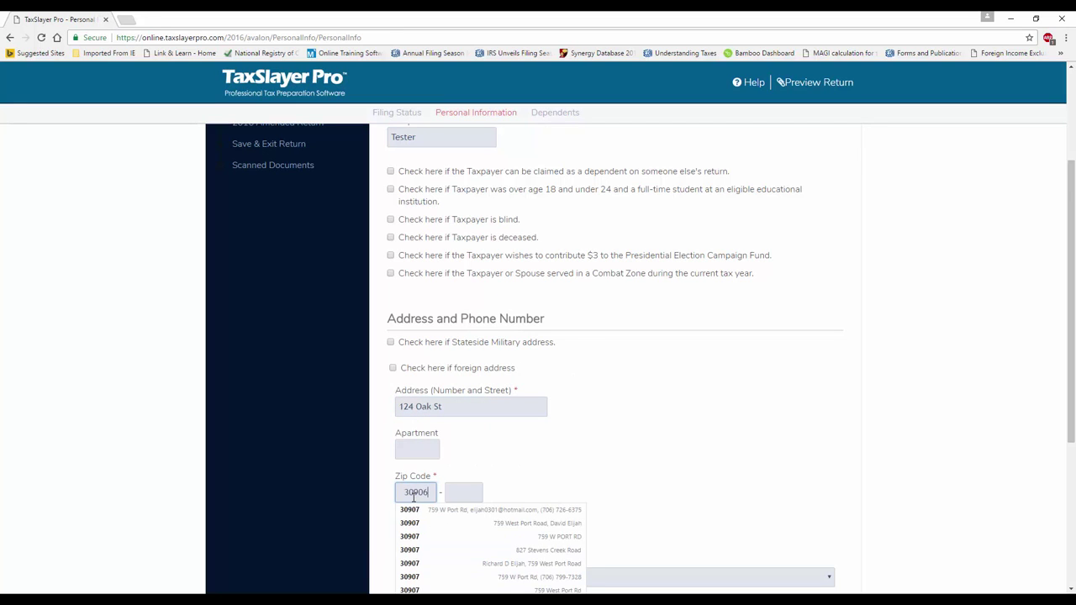
Fill in the taxpayer's daytime and secondary telephone numbers
scroll(530, 486, down, 2)
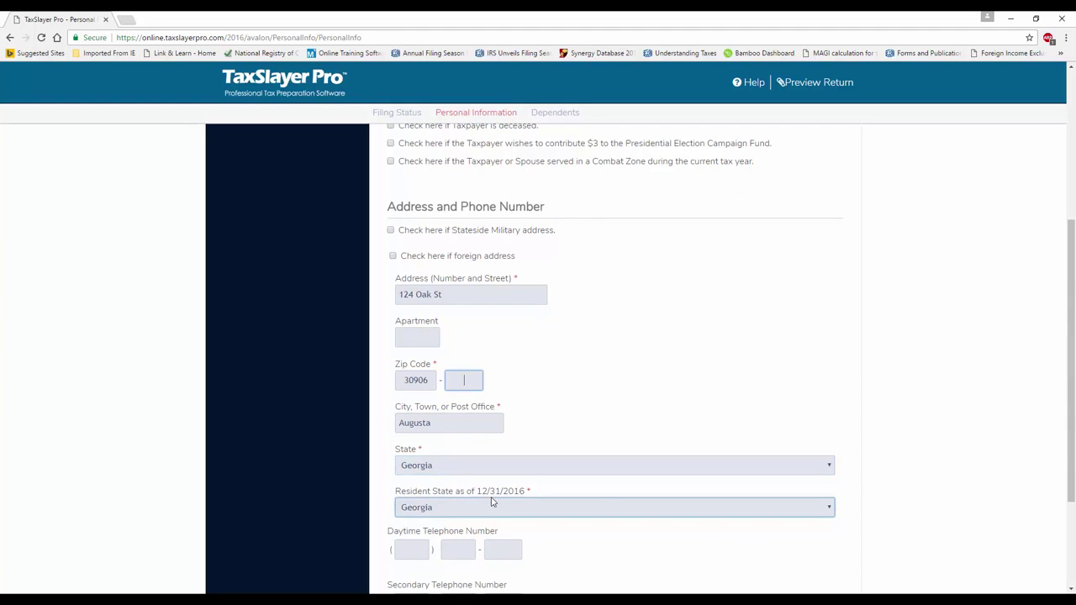
scroll(535, 501, down, 1)
scroll(536, 501, down, 1)
click(409, 437)
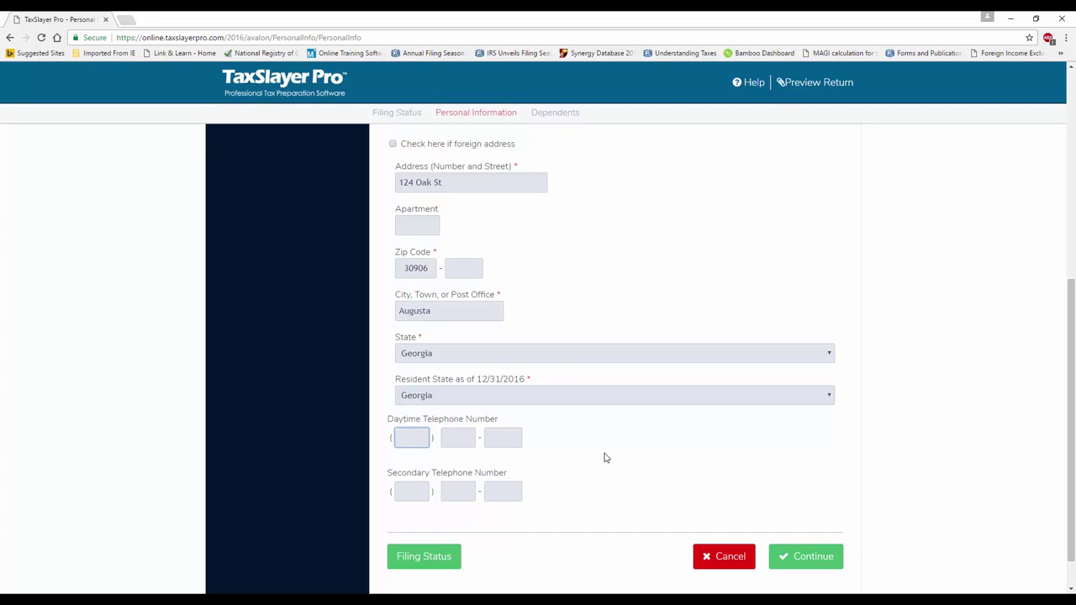
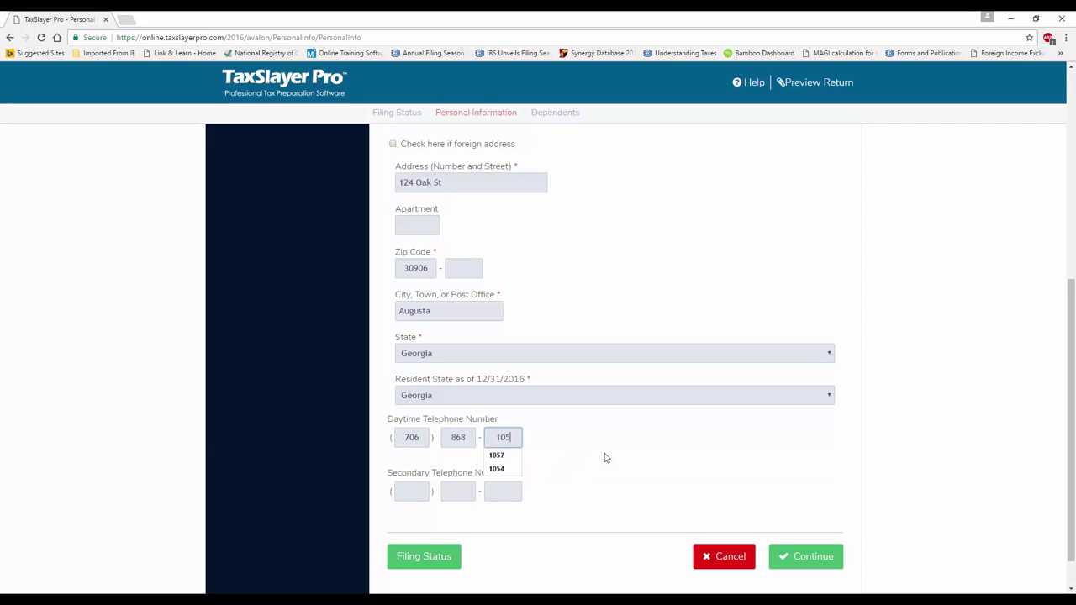
click(408, 489)
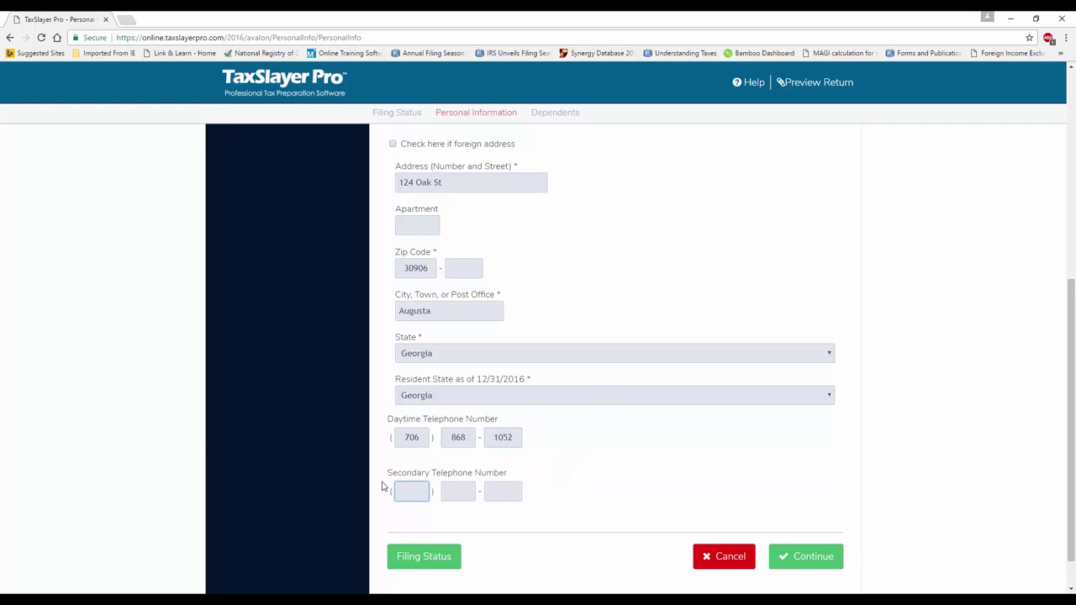
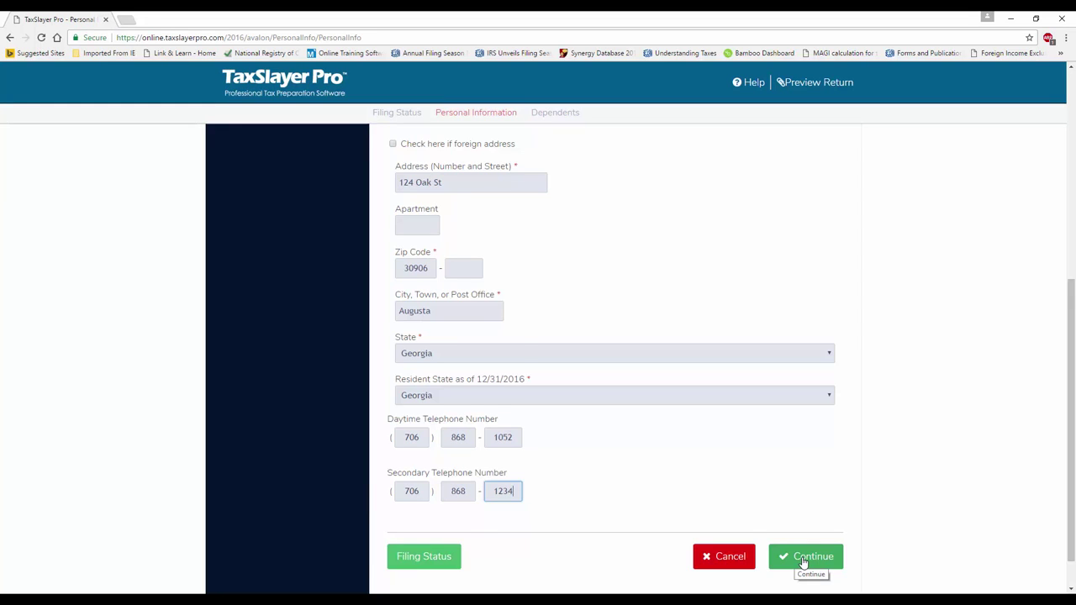
Review the finished Personal Information page and save it
scroll(804, 538, down, 1)
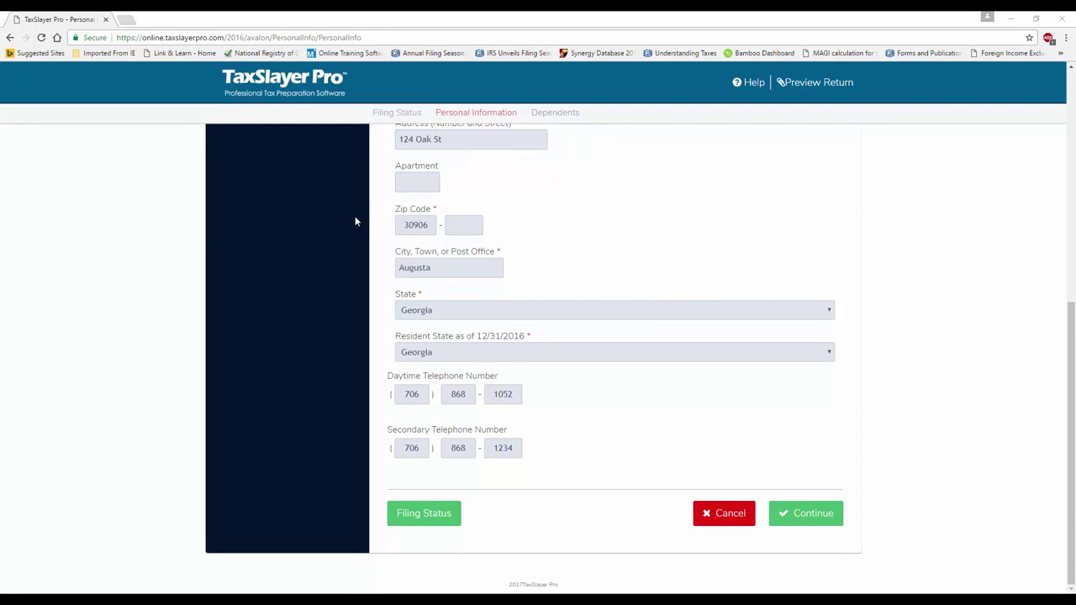
scroll(355, 222, up, 5)
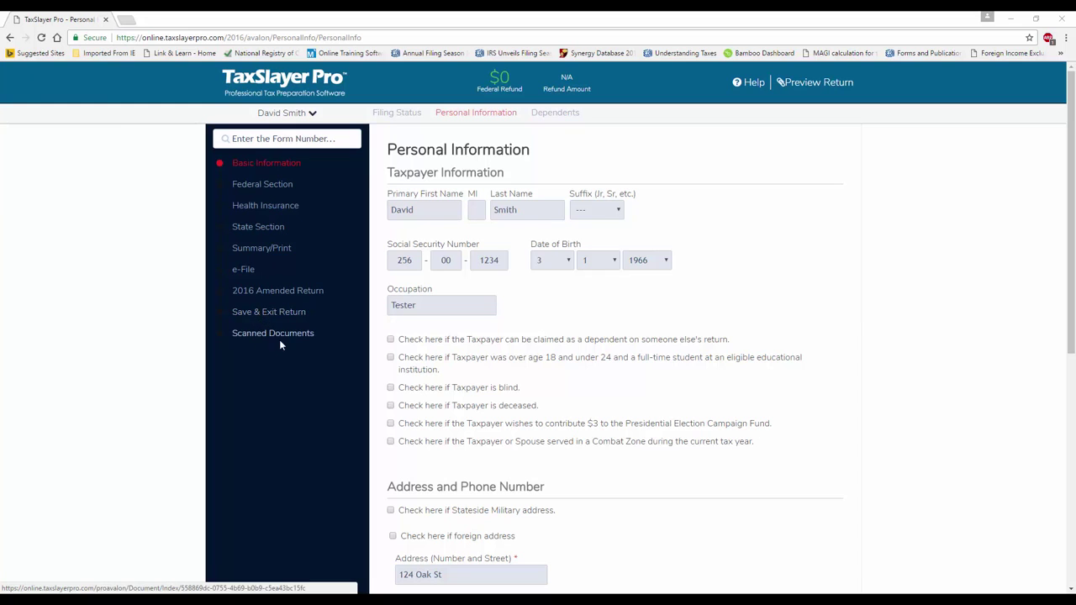
scroll(571, 374, down, 5)
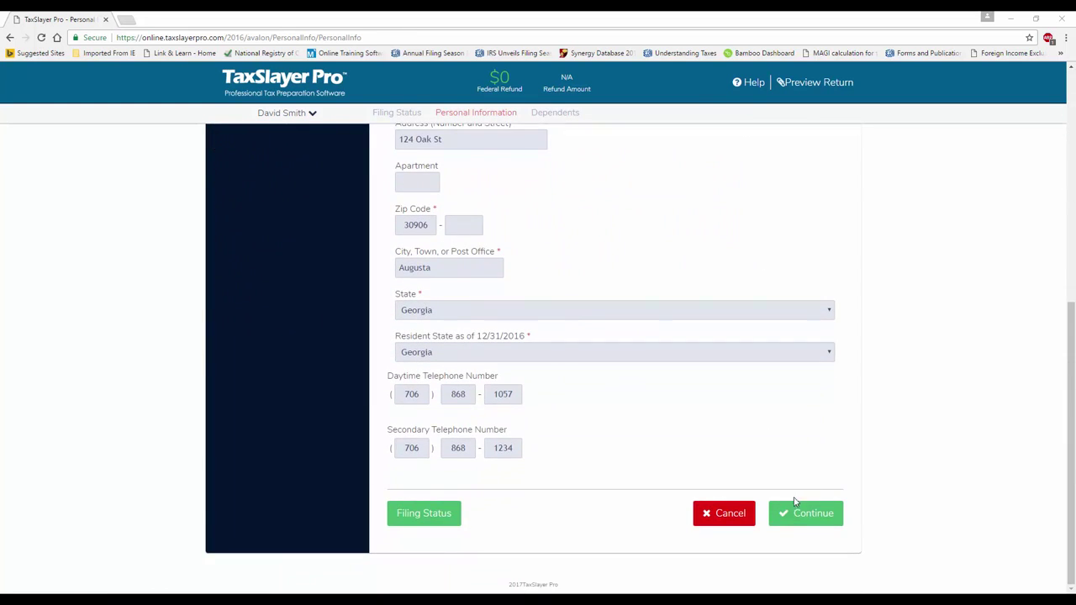
click(798, 514)
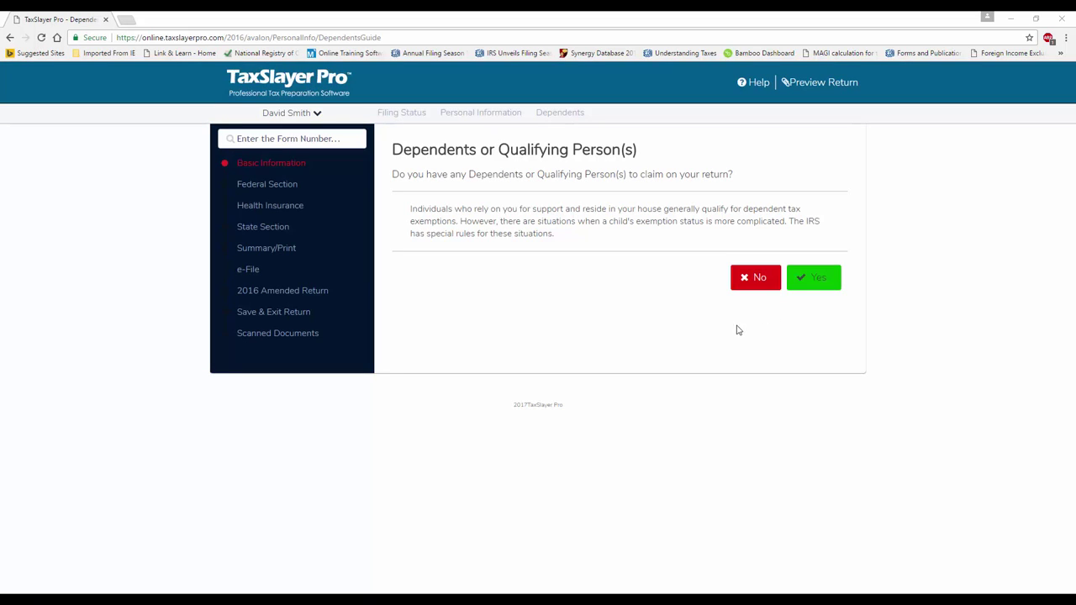
Indicate there is a dependent and enter the child's first and last name
click(817, 285)
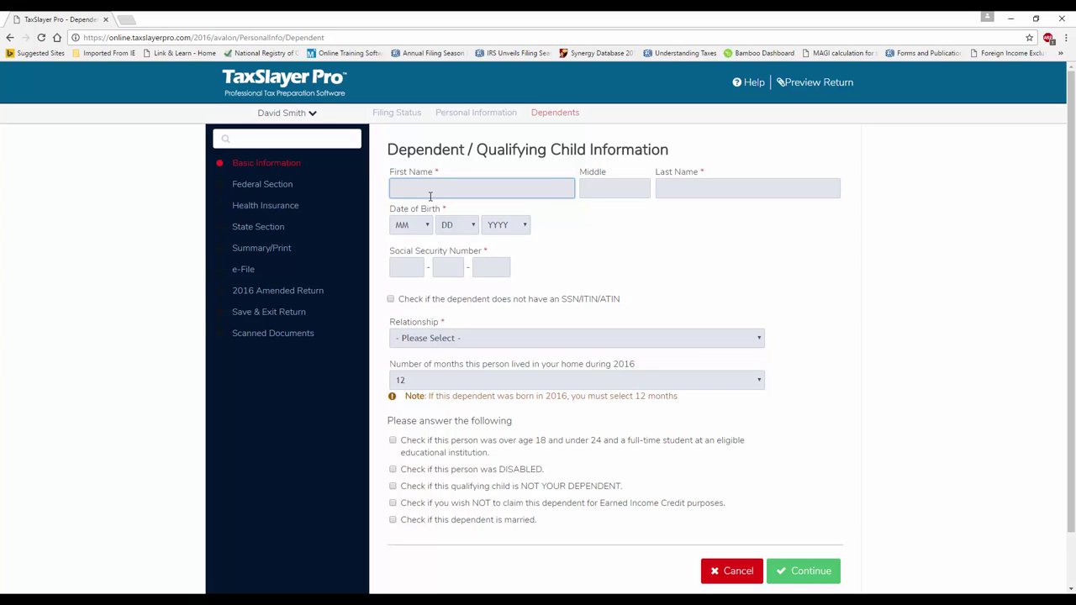
key(Tab)
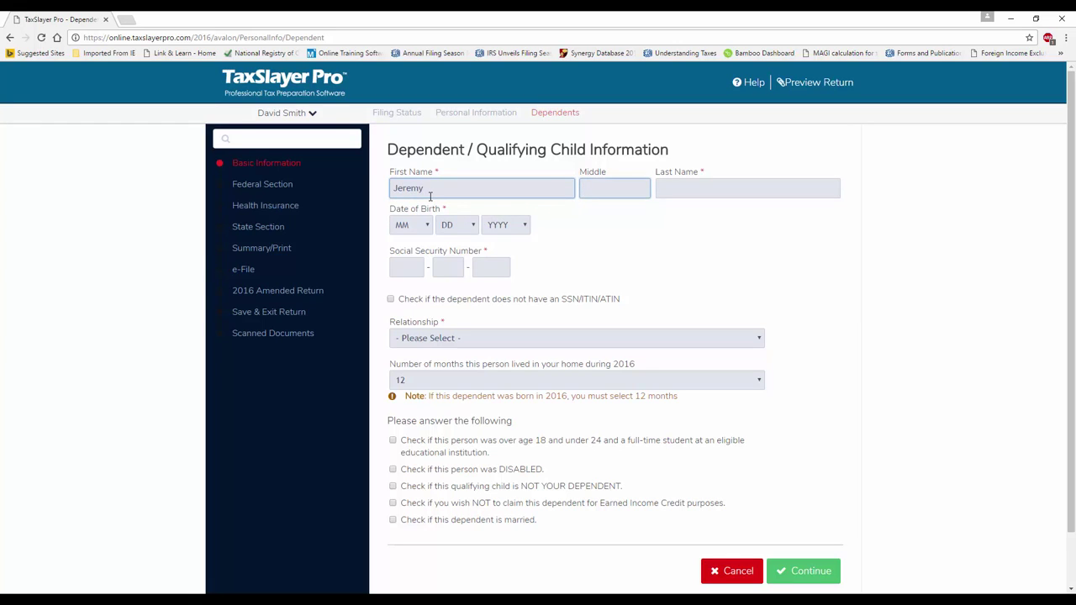
key(Tab)
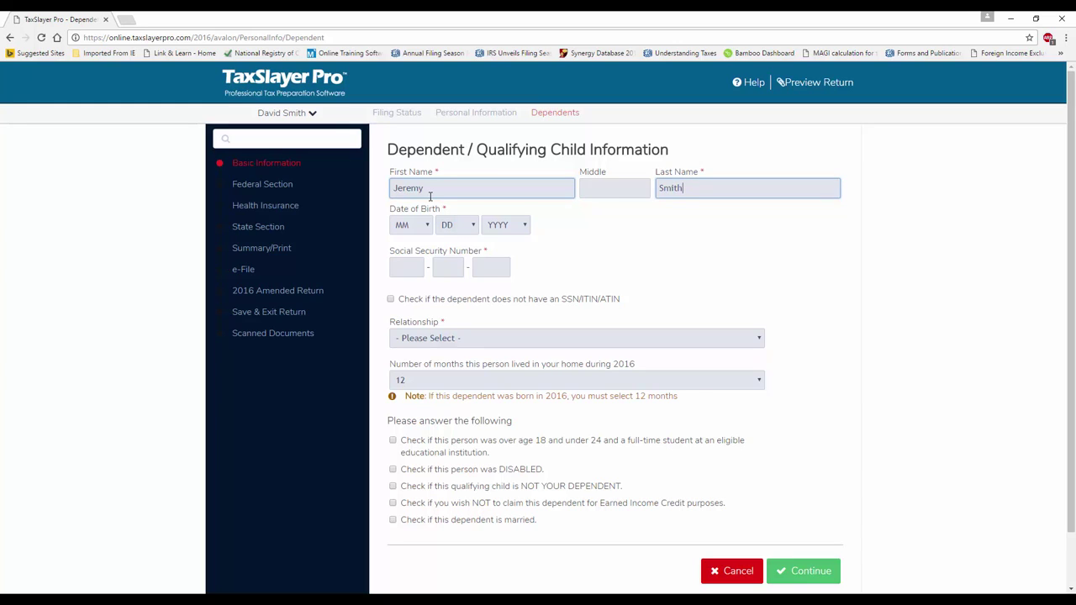
click(669, 192)
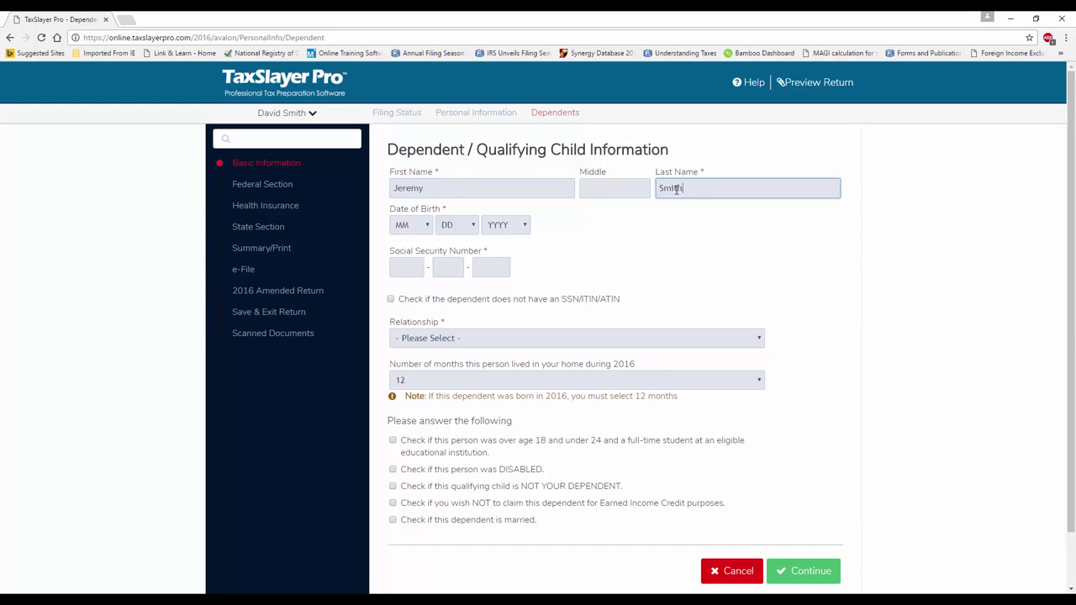
Set the dependent's birth date to 3/2/2010 and enter his Social Security number
click(425, 225)
click(412, 274)
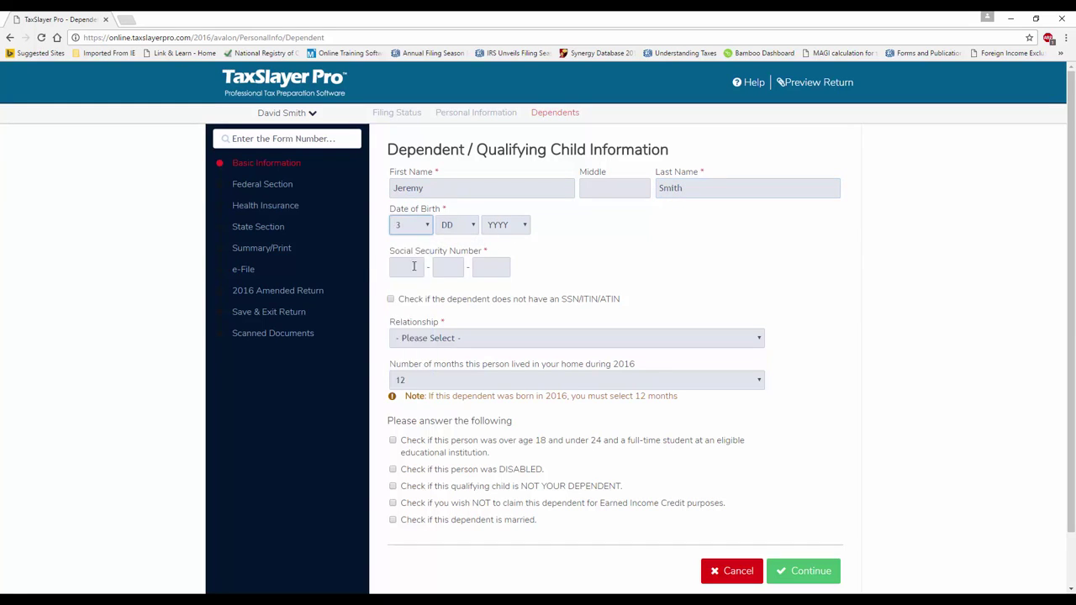
click(472, 227)
click(458, 262)
click(522, 227)
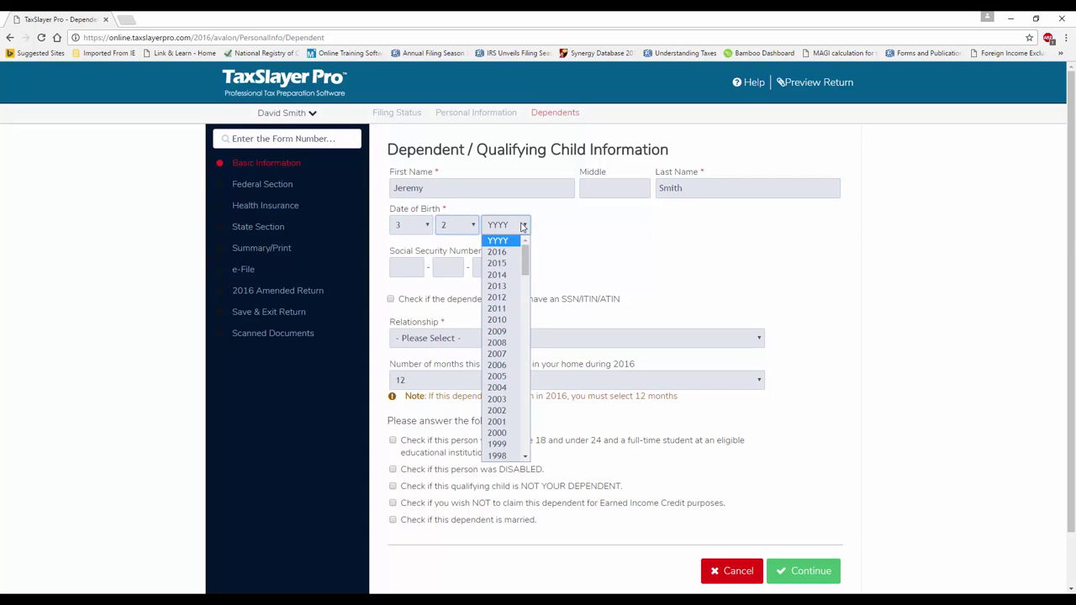
click(500, 319)
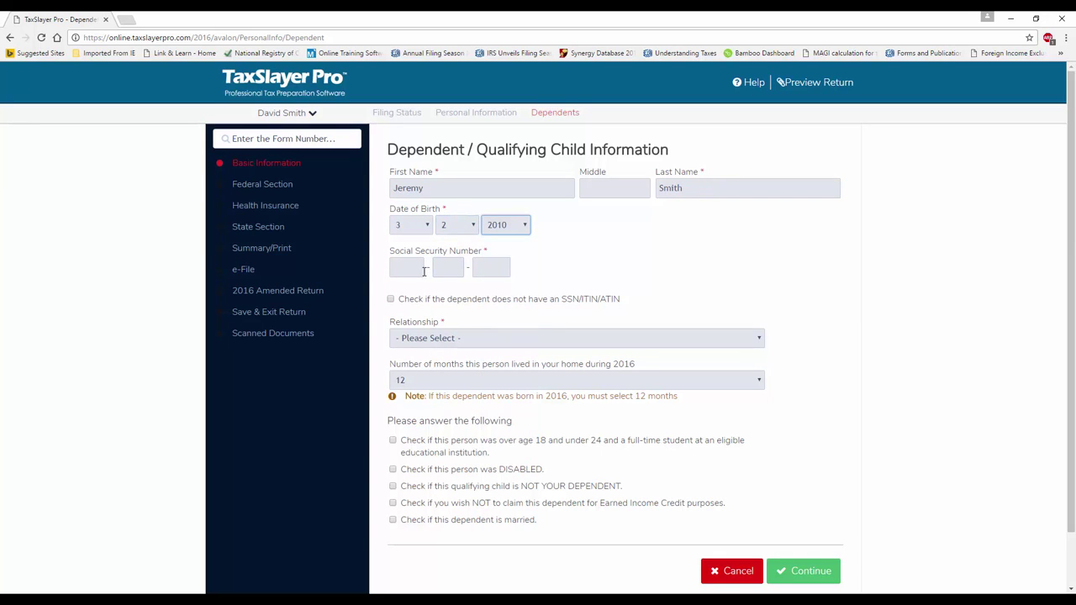
click(425, 271)
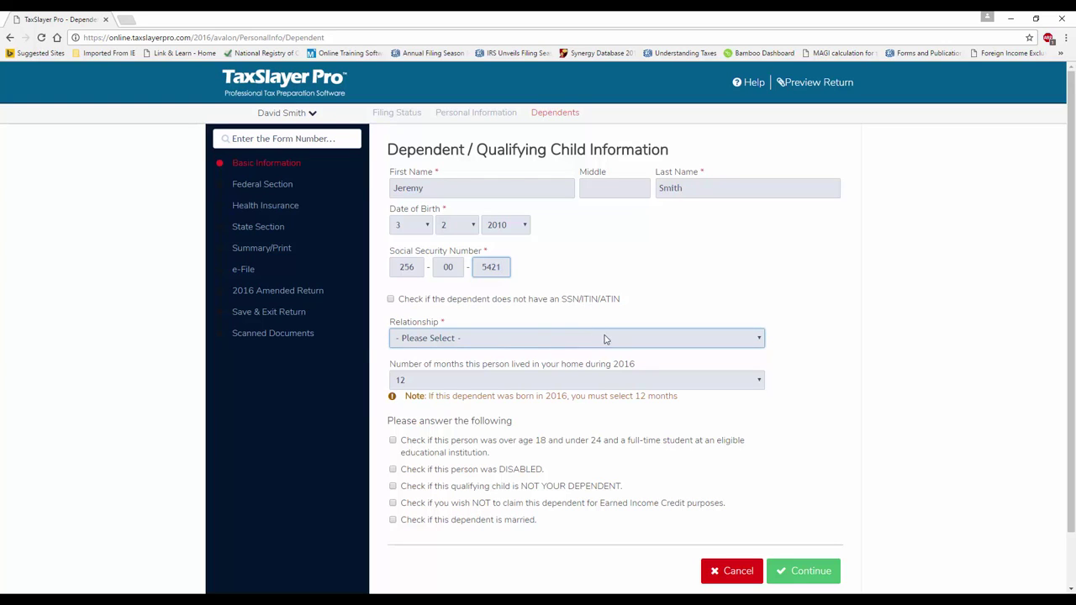
Set the dependent's relationship to Son and save his details
click(749, 341)
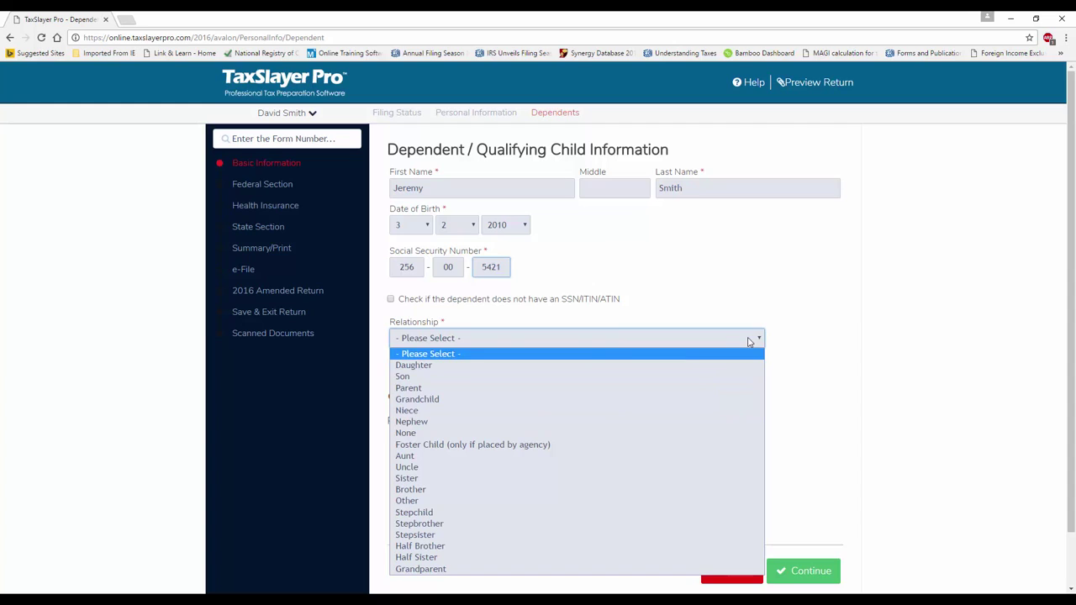
click(419, 377)
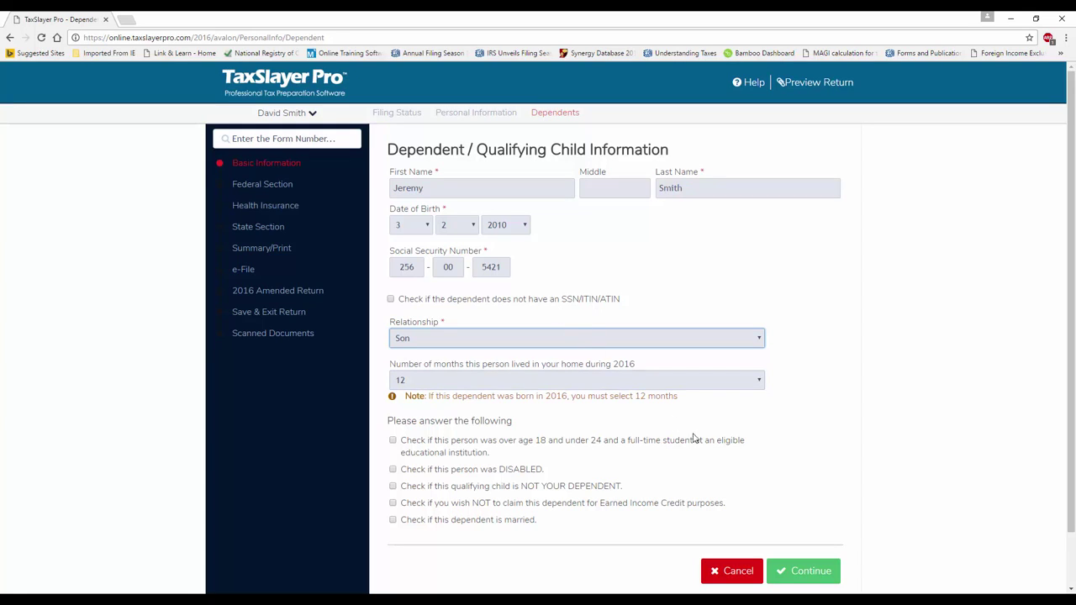
click(786, 580)
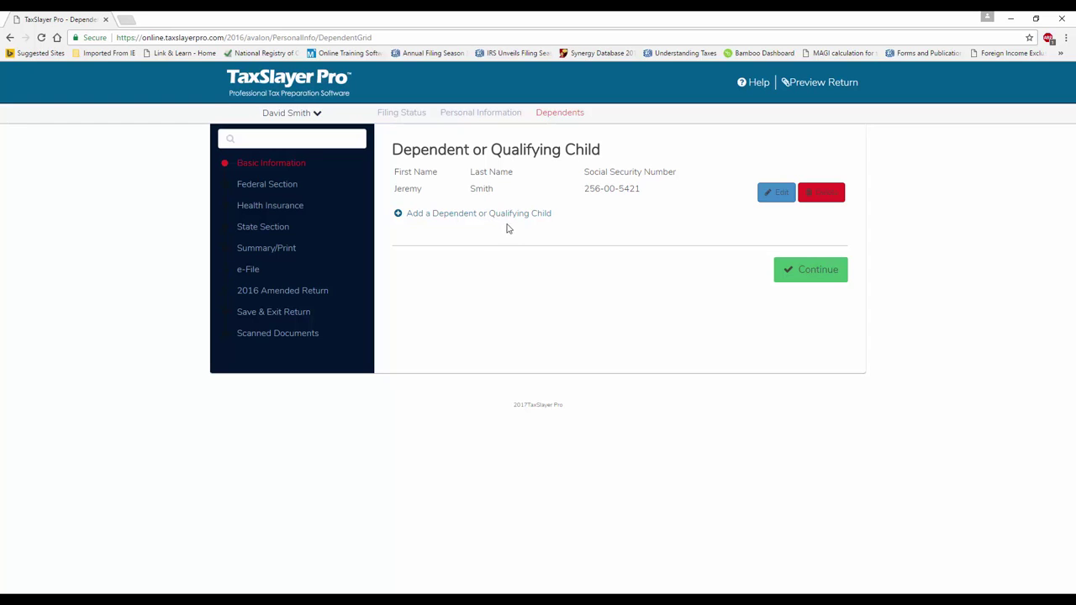
Leave the dependents list with its one saved child and proceed to income
click(786, 278)
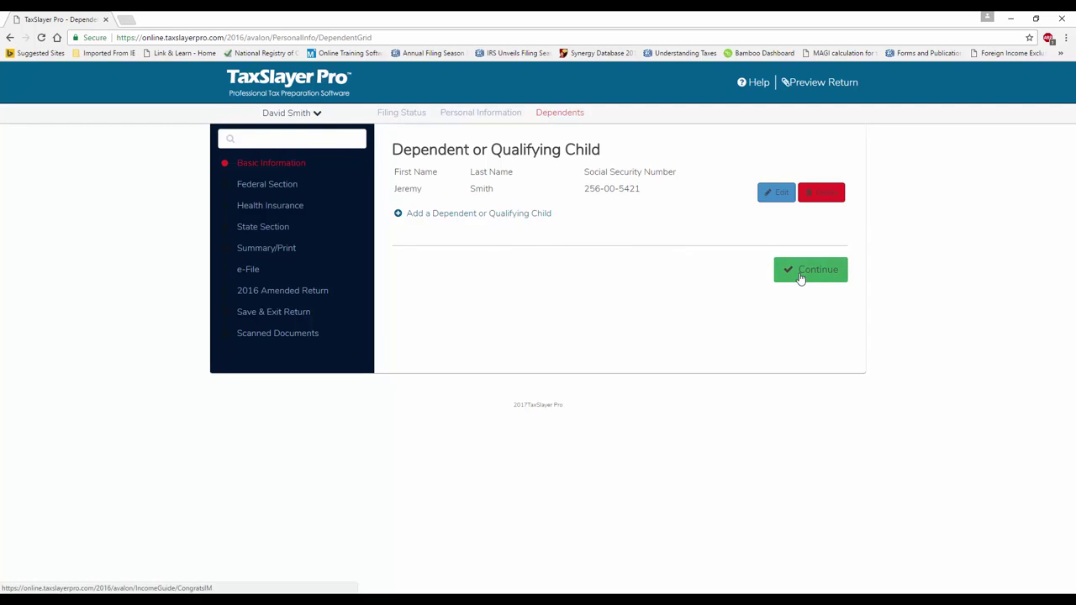